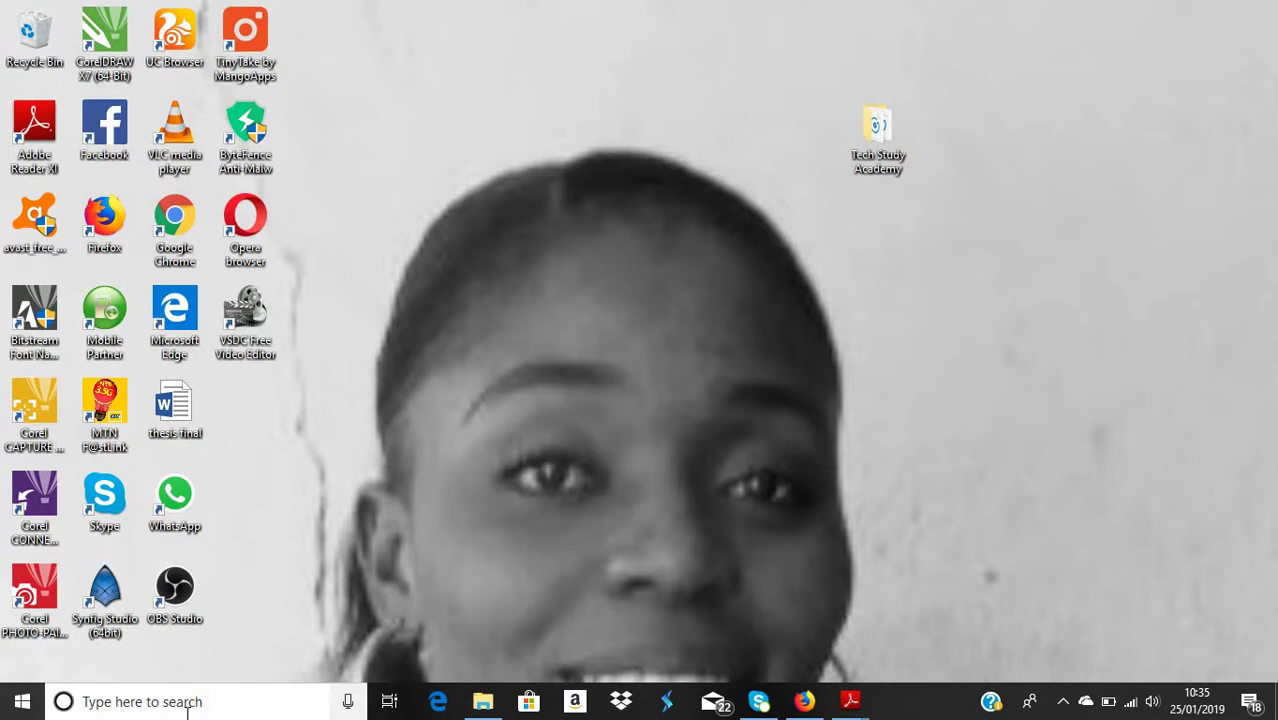
# Find the XAMPP Control Panel through Windows search and run it as administrator, approving the elevation request.
pyautogui.click(183, 701)
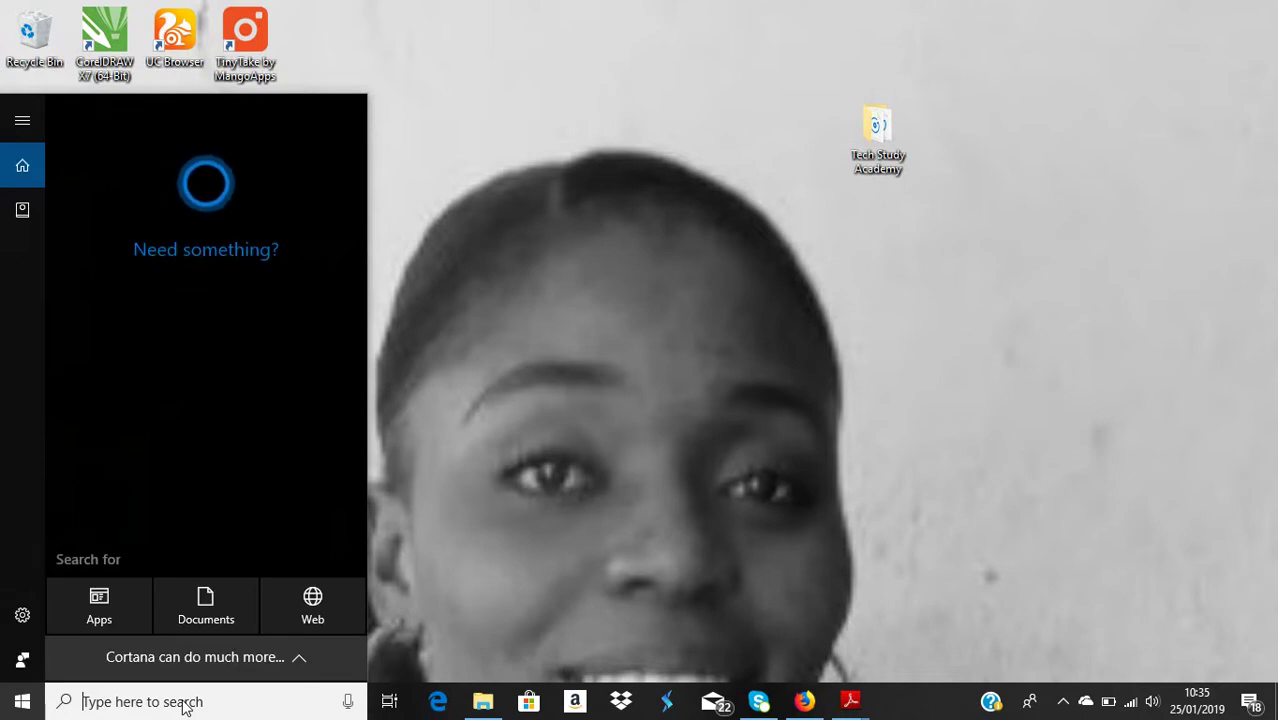
pyautogui.write('x')
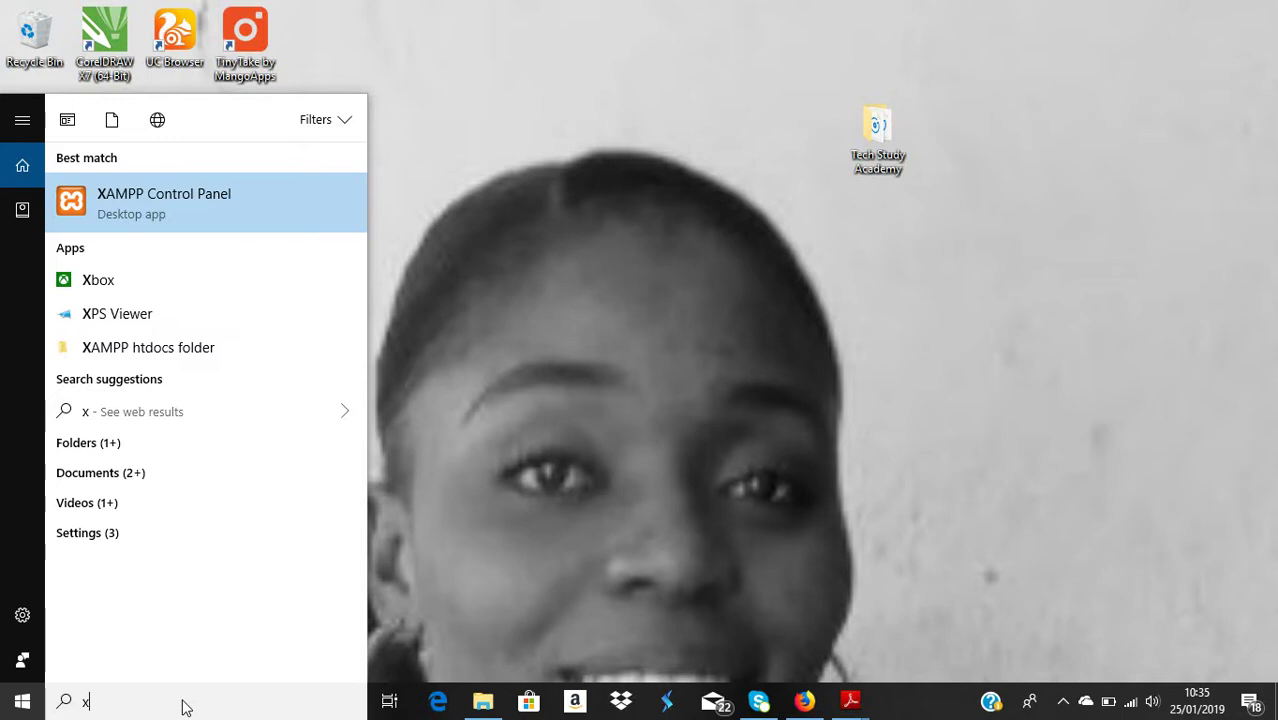
pyautogui.rightClick(169, 195)
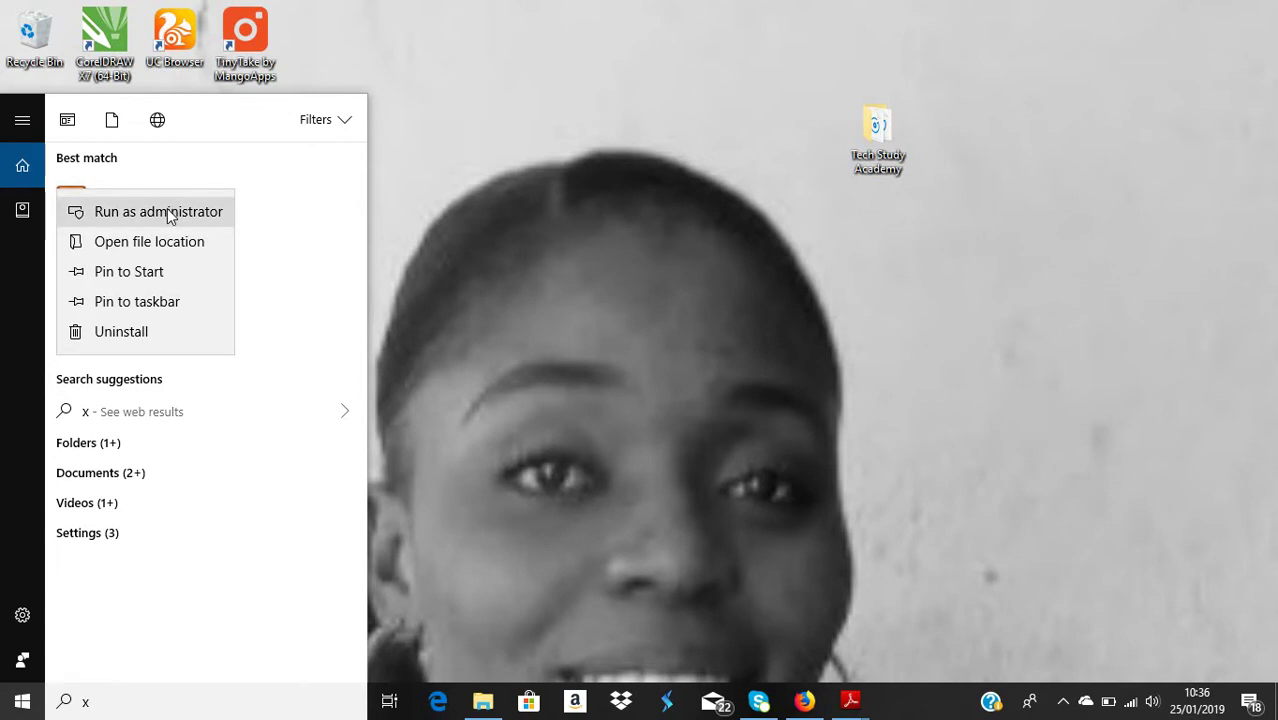
pyautogui.click(168, 214)
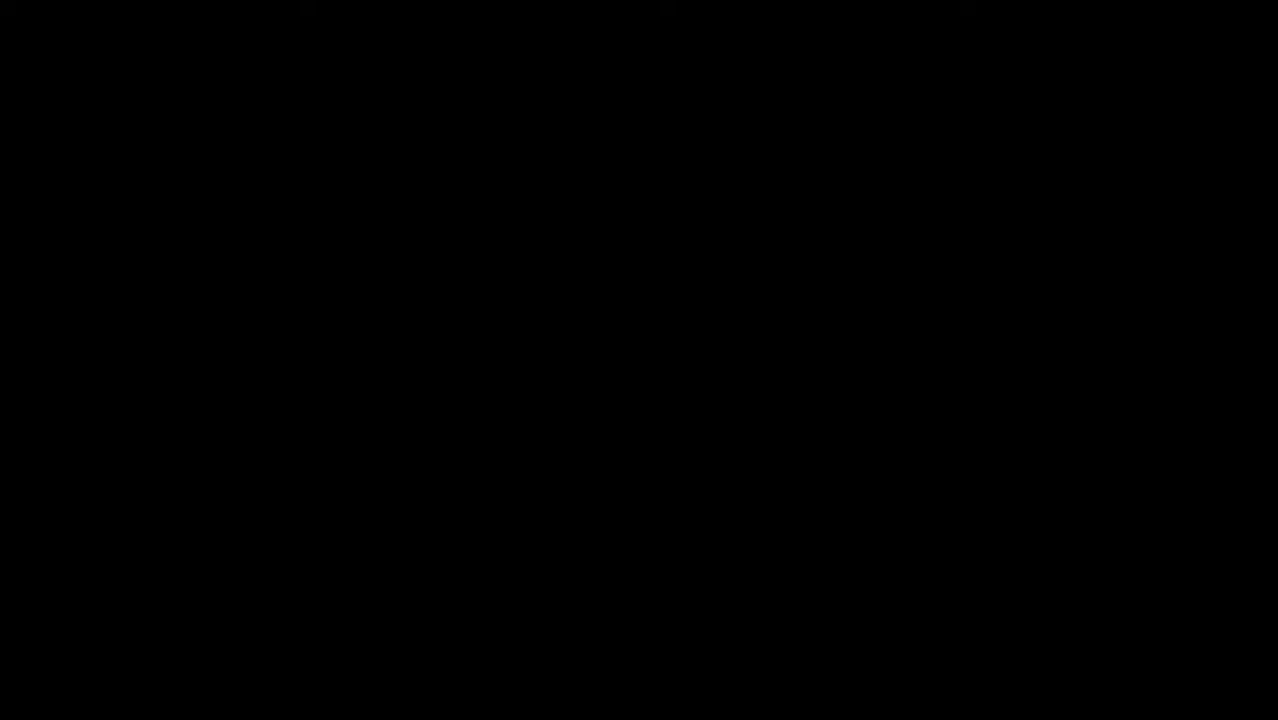
pyautogui.click(570, 478)
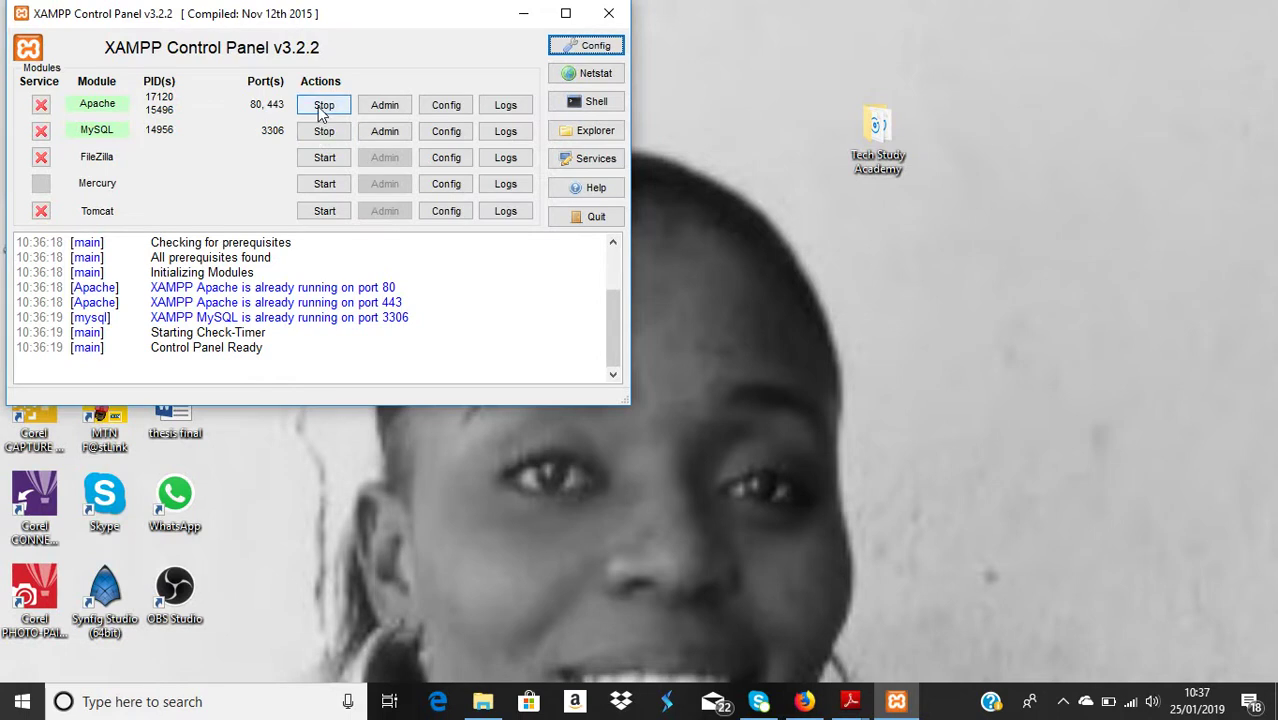
# Stop the Apache and MySQL modules and start both again.
pyautogui.click(322, 107)
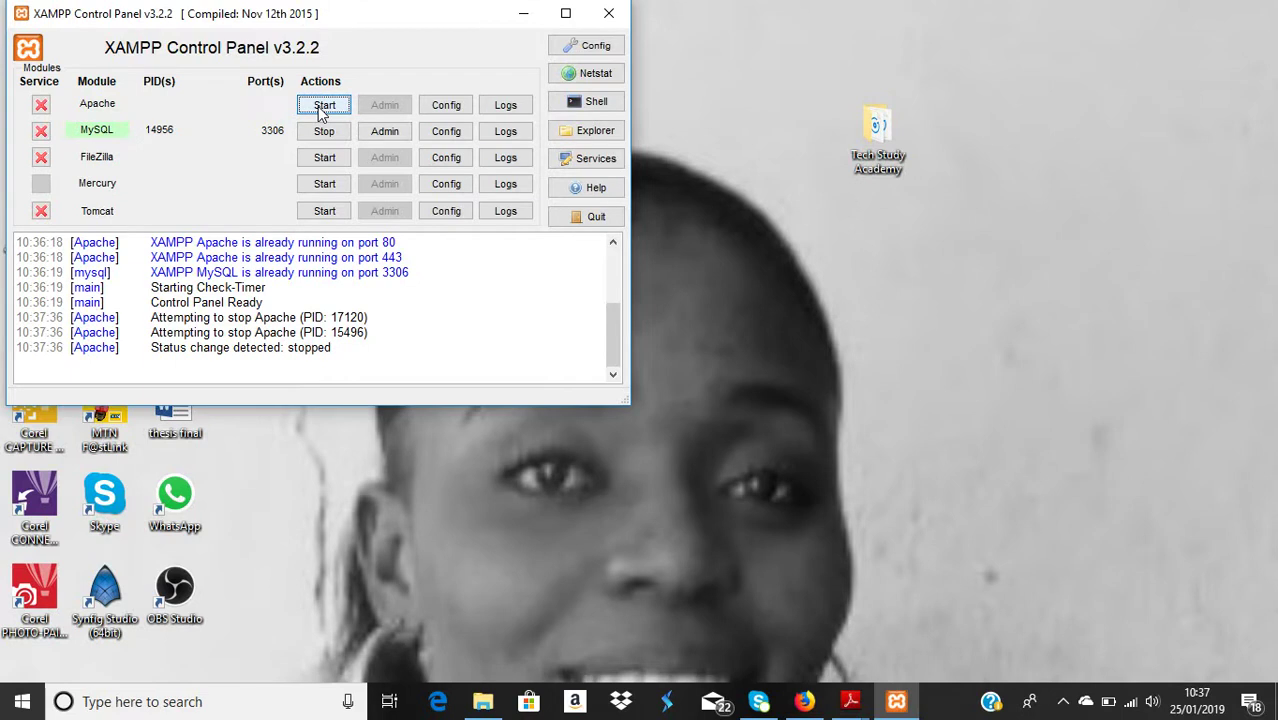
pyautogui.click(322, 134)
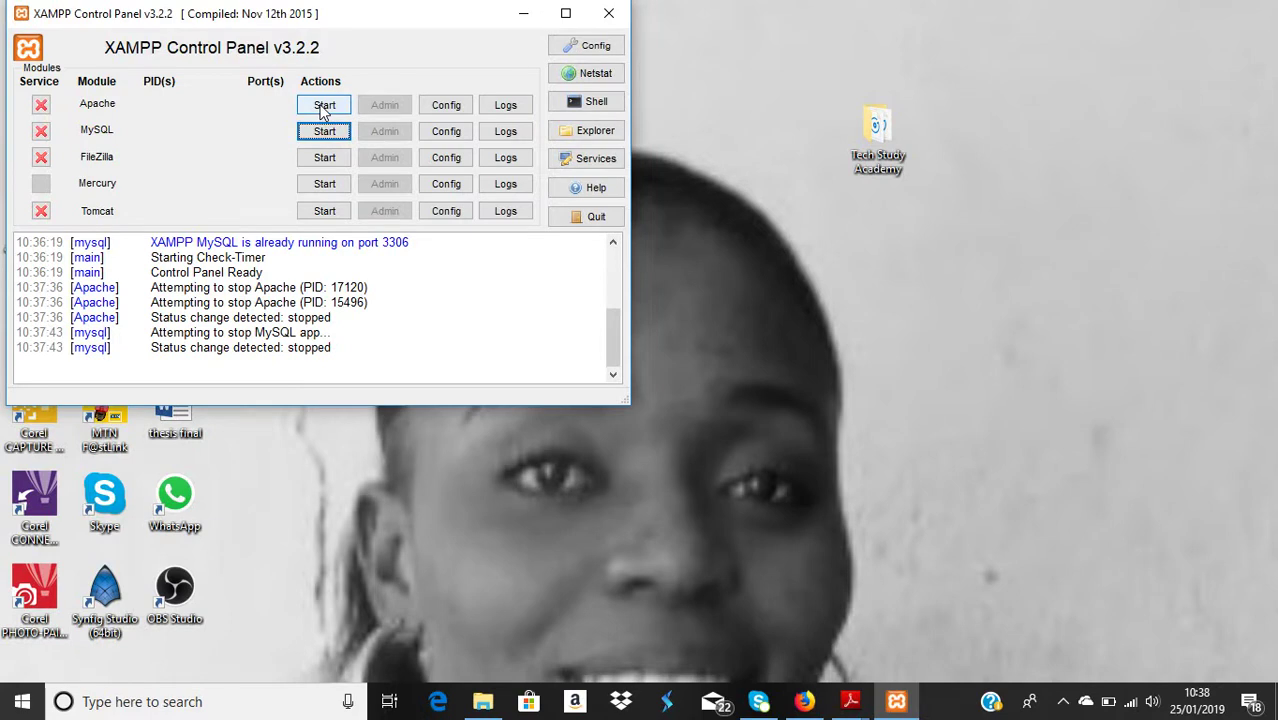
pyautogui.click(324, 108)
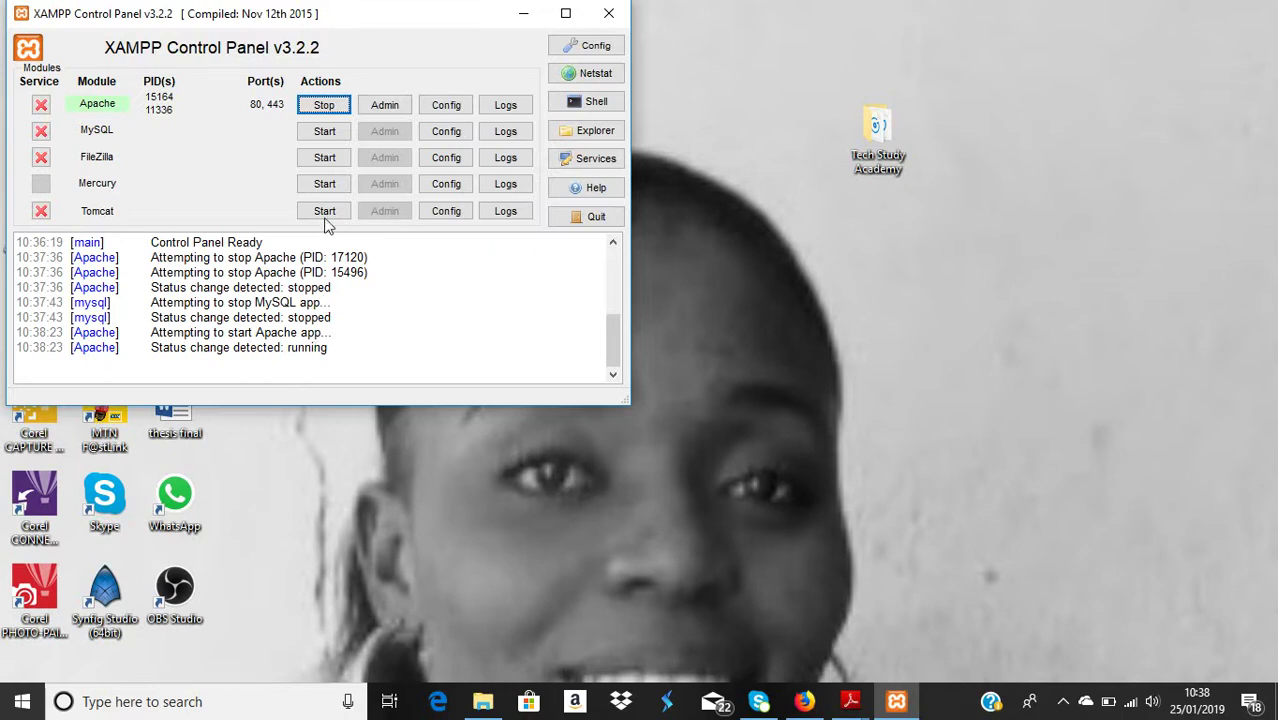
pyautogui.click(325, 133)
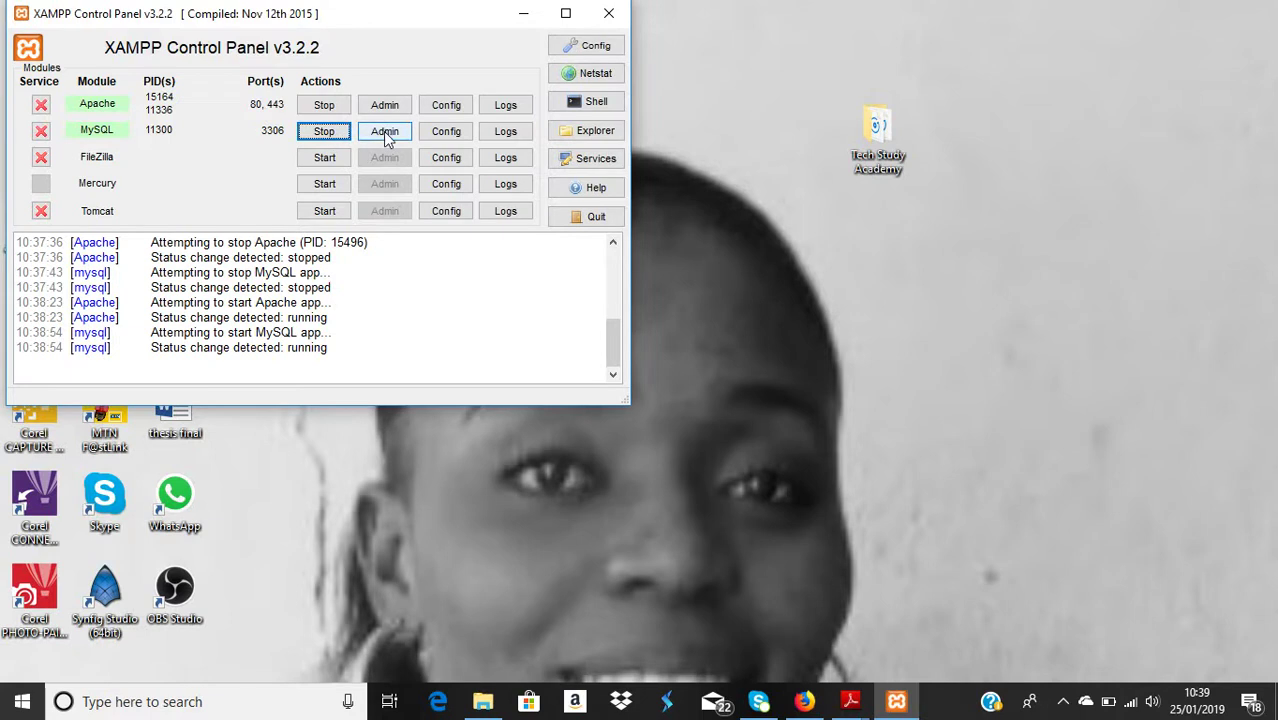
# Open MySQL's phpMyAdmin page from the XAMPP Control Panel and copy its web address.
pyautogui.click(386, 136)
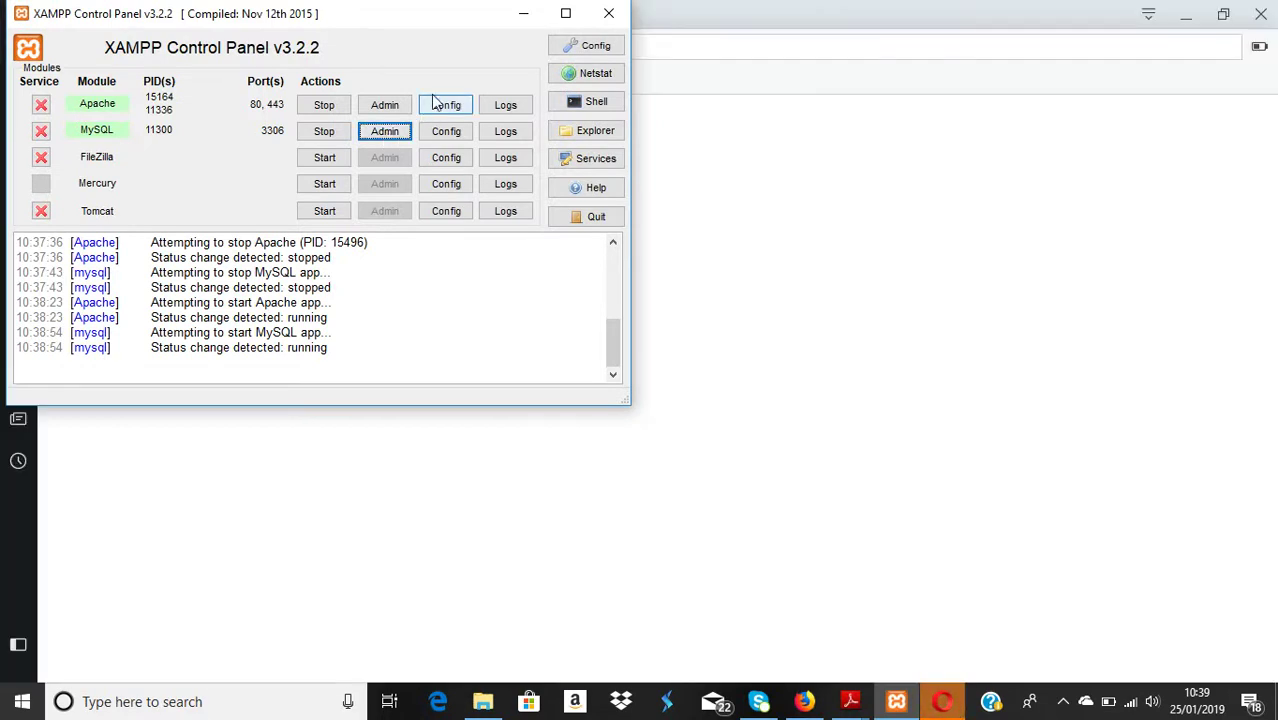
pyautogui.click(520, 14)
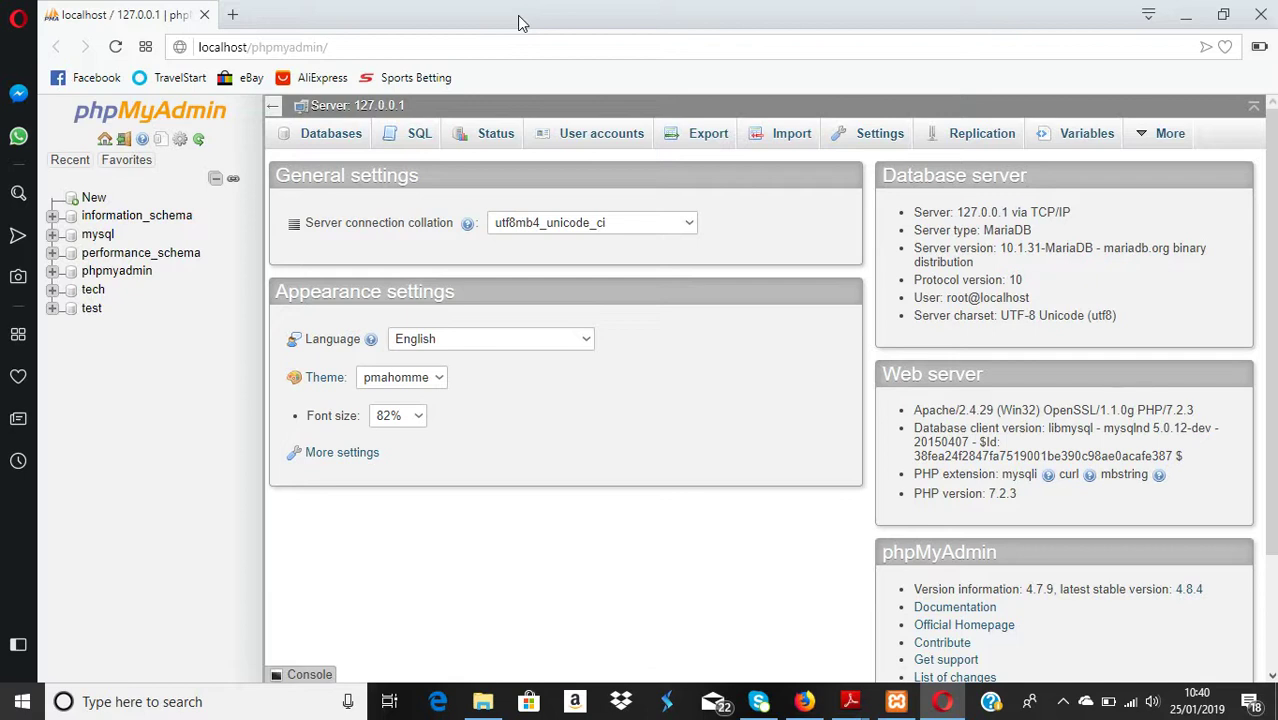
pyautogui.click(489, 43)
pyautogui.hotkey('ctrl', 'c')
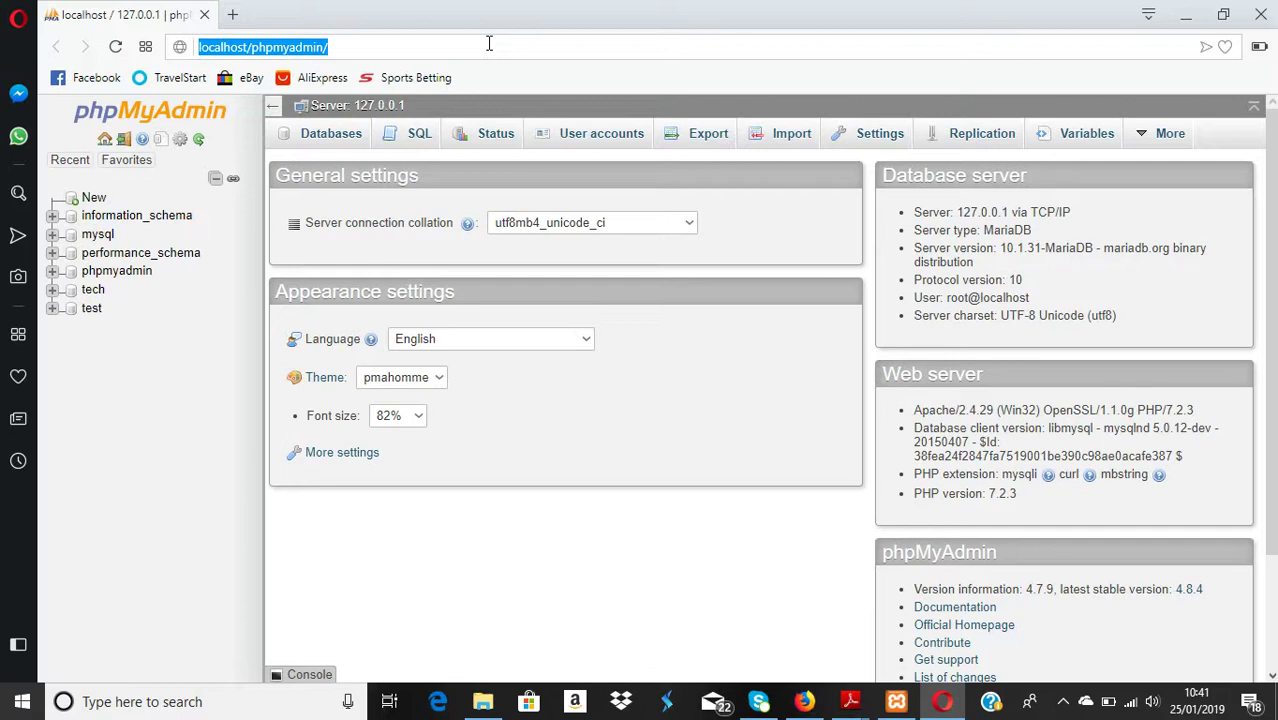
# Minimize the current browser, switch to Firefox and load the copied address localhost/phpmyadmin/.
pyautogui.click(1188, 17)
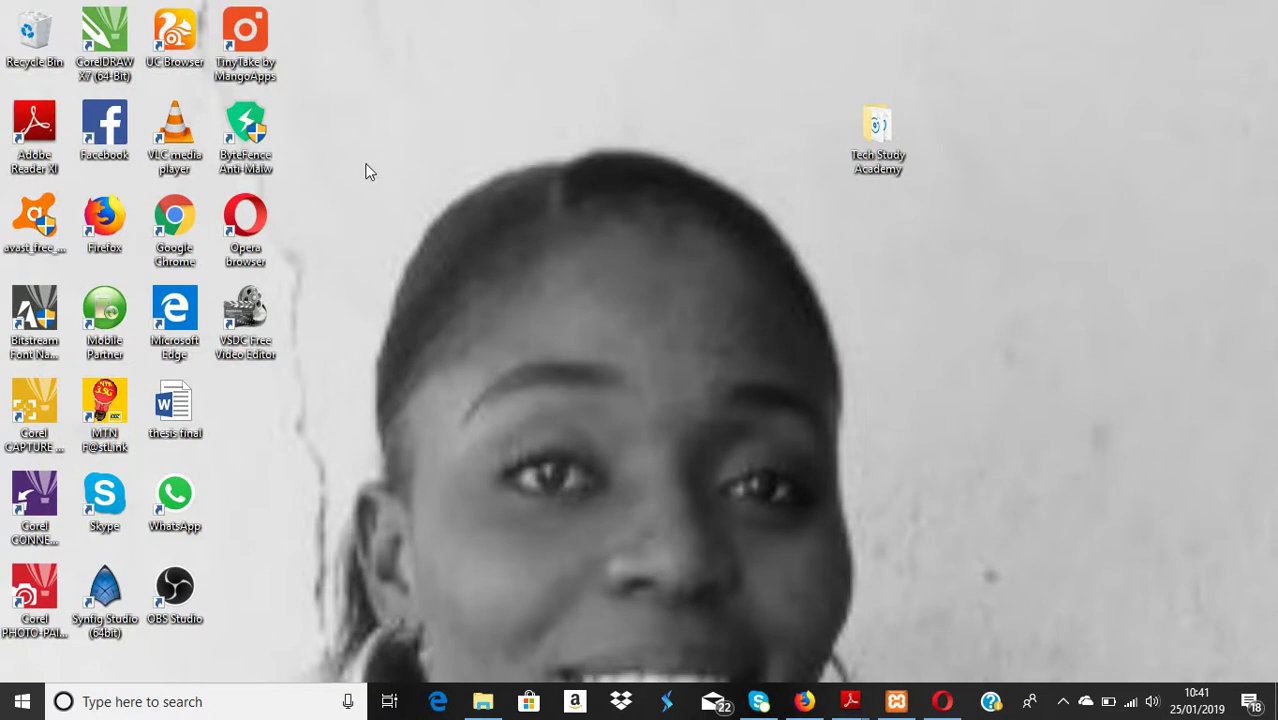
pyautogui.doubleClick(100, 222)
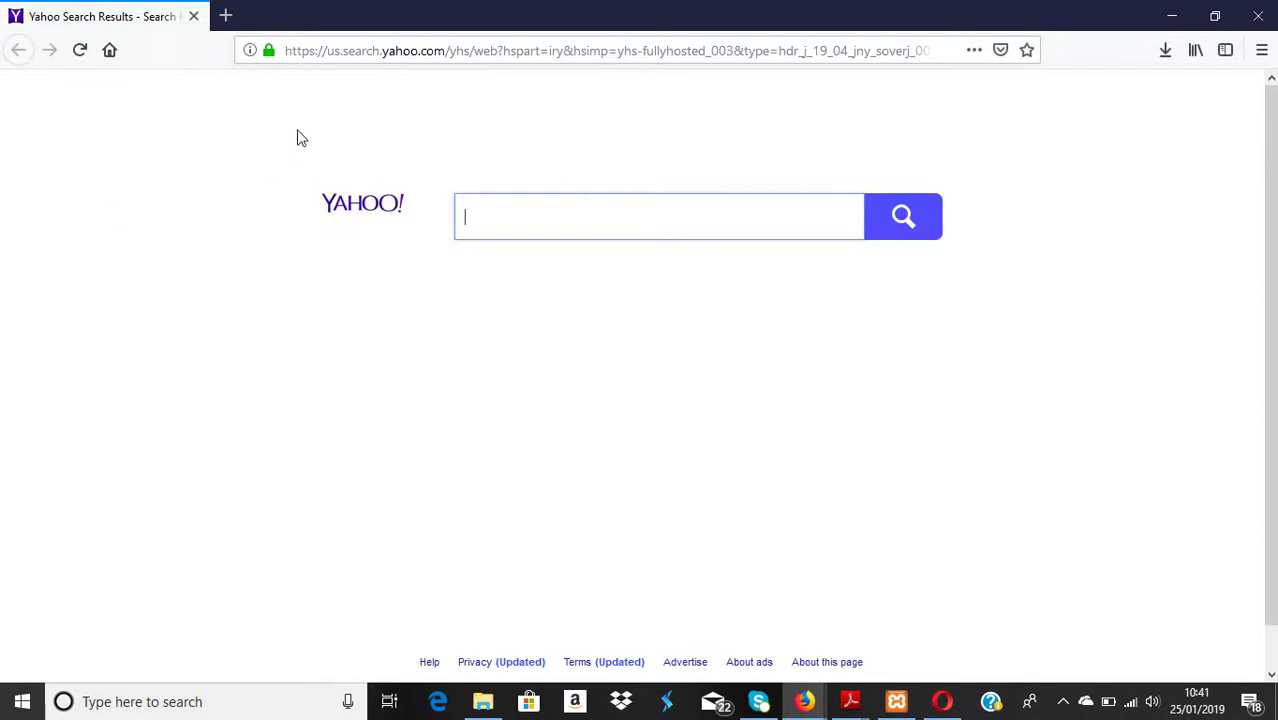
pyautogui.click(349, 49)
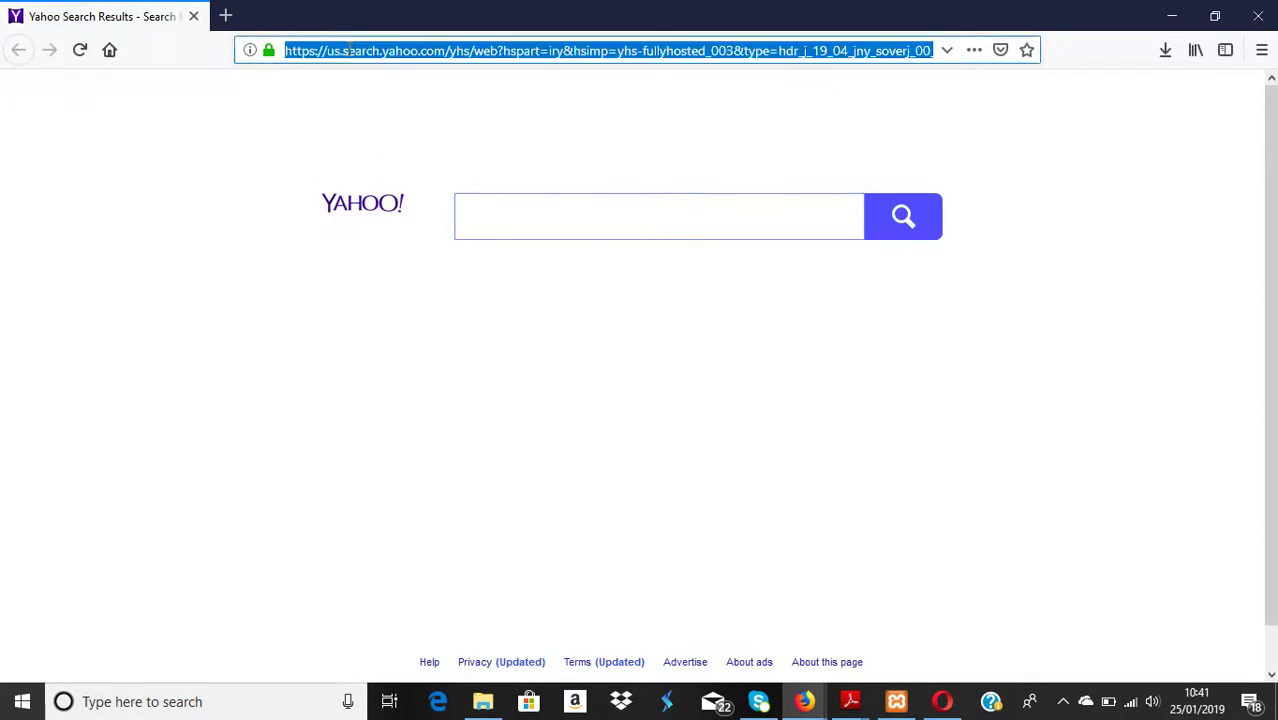
pyautogui.hotkey('ctrl', 'v')
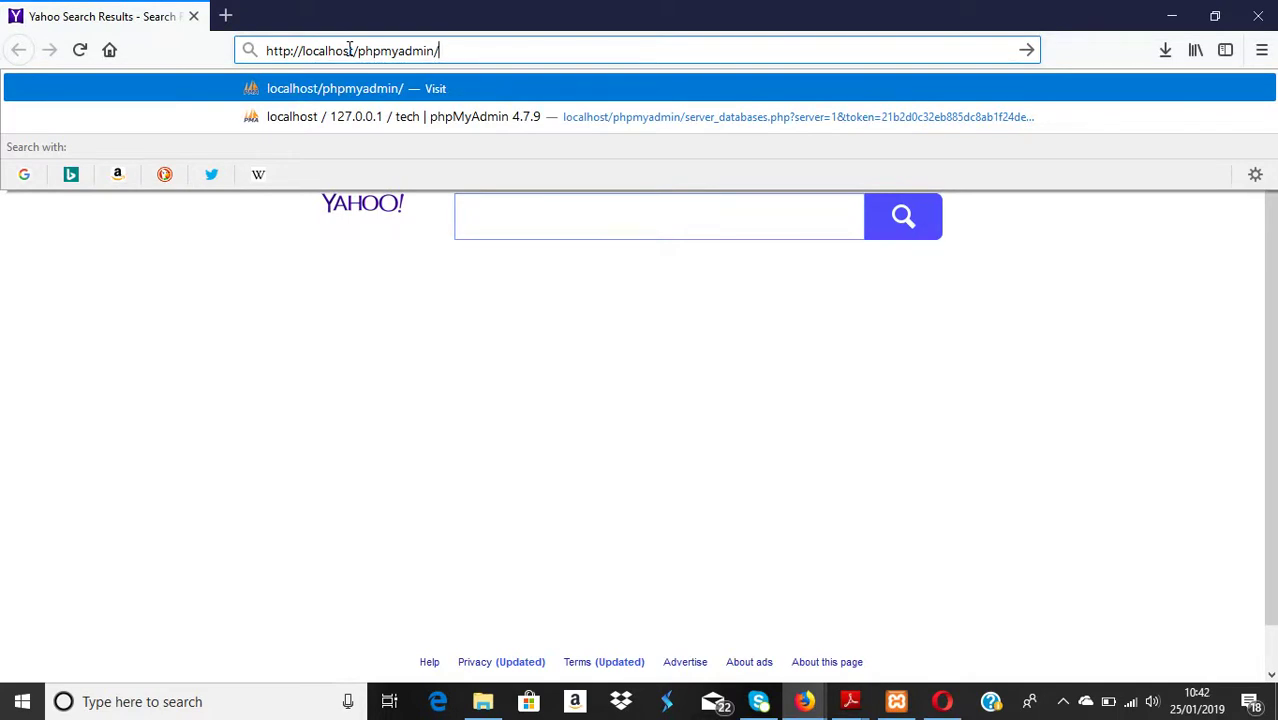
pyautogui.press('Return')
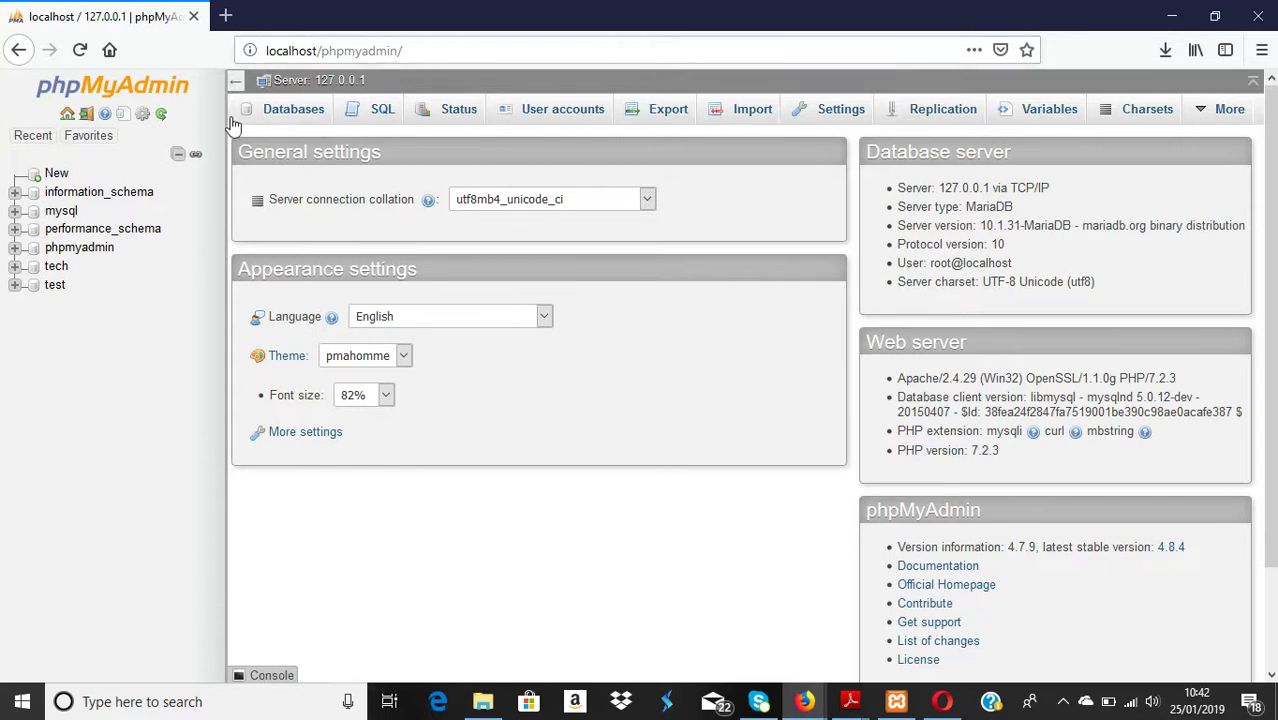
# Create a new database named techstudy with the default collation and select it in the database list.
pyautogui.click(55, 176)
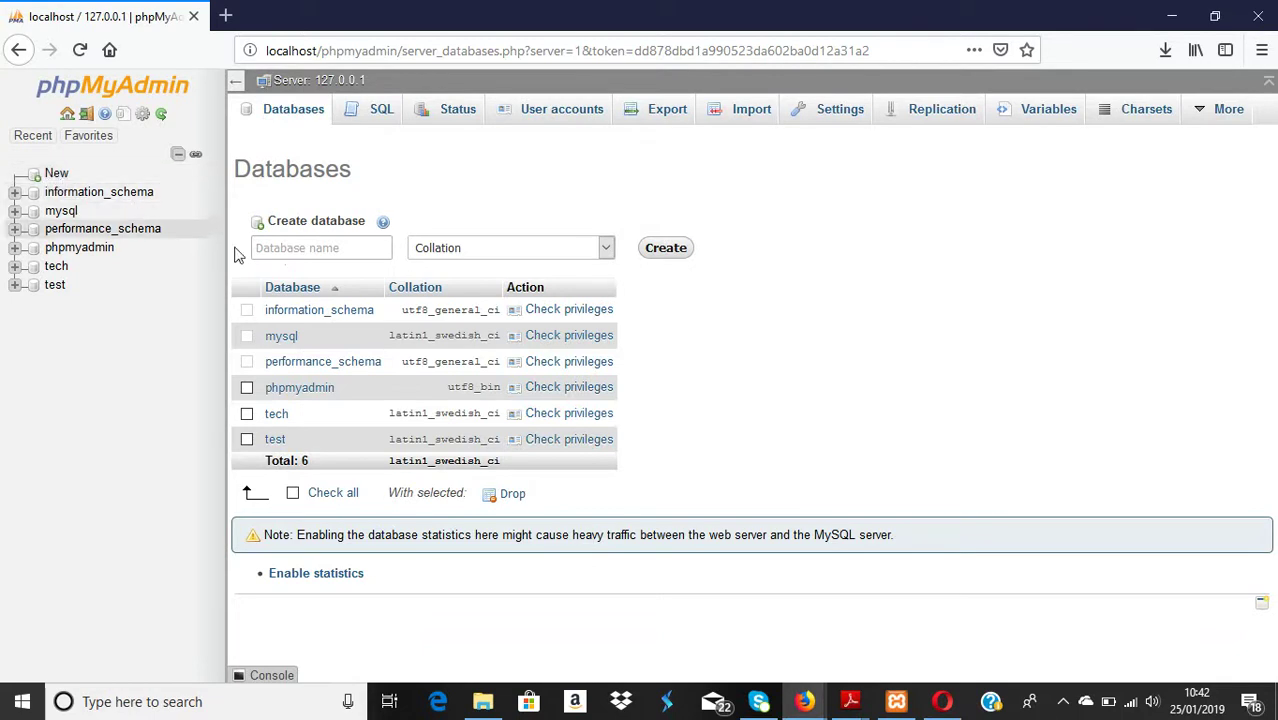
pyautogui.click(324, 256)
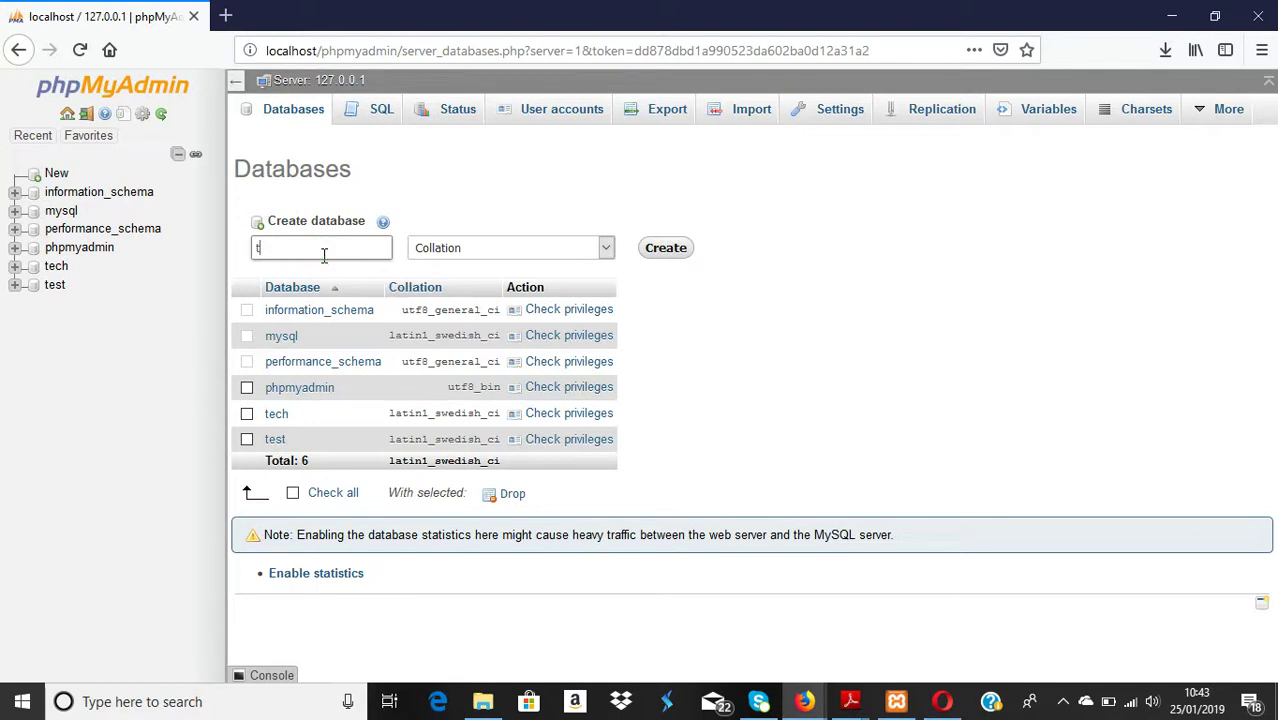
pyautogui.write('techstudy')
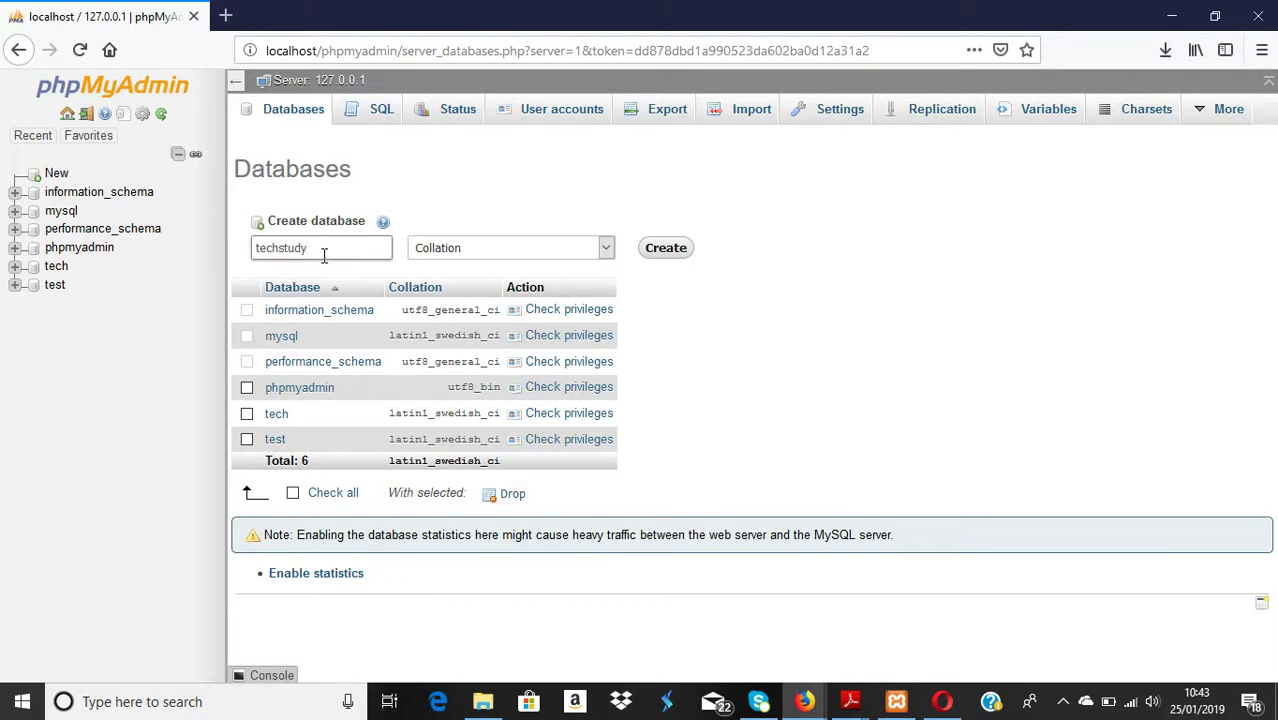
pyautogui.click(662, 249)
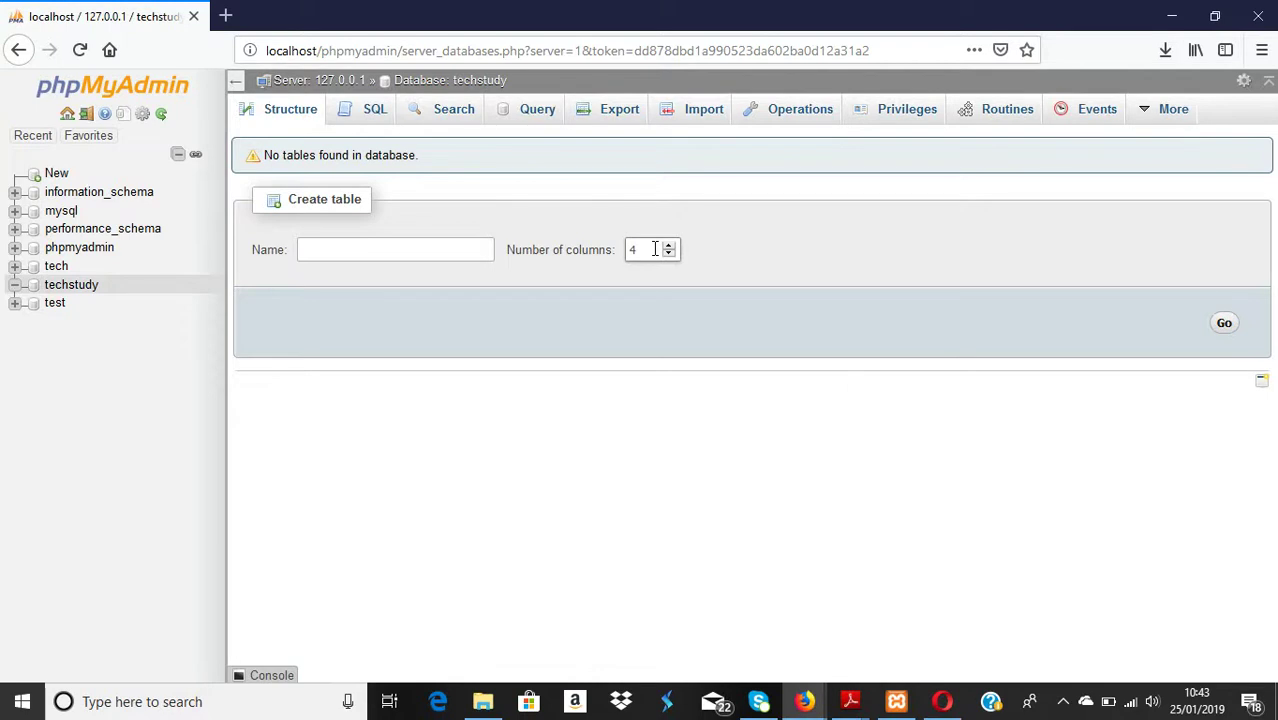
pyautogui.click(88, 288)
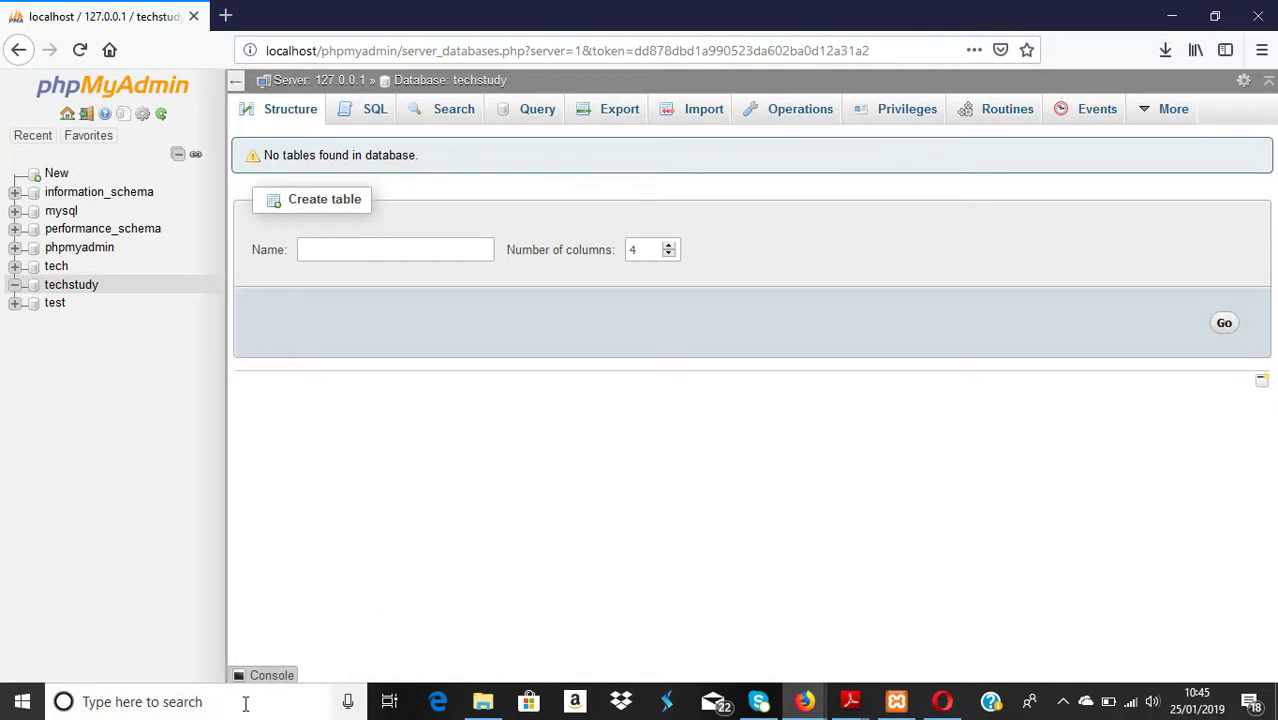
# Switch to File Explorer and open the setups folder inside Downloads.
pyautogui.click(474, 709)
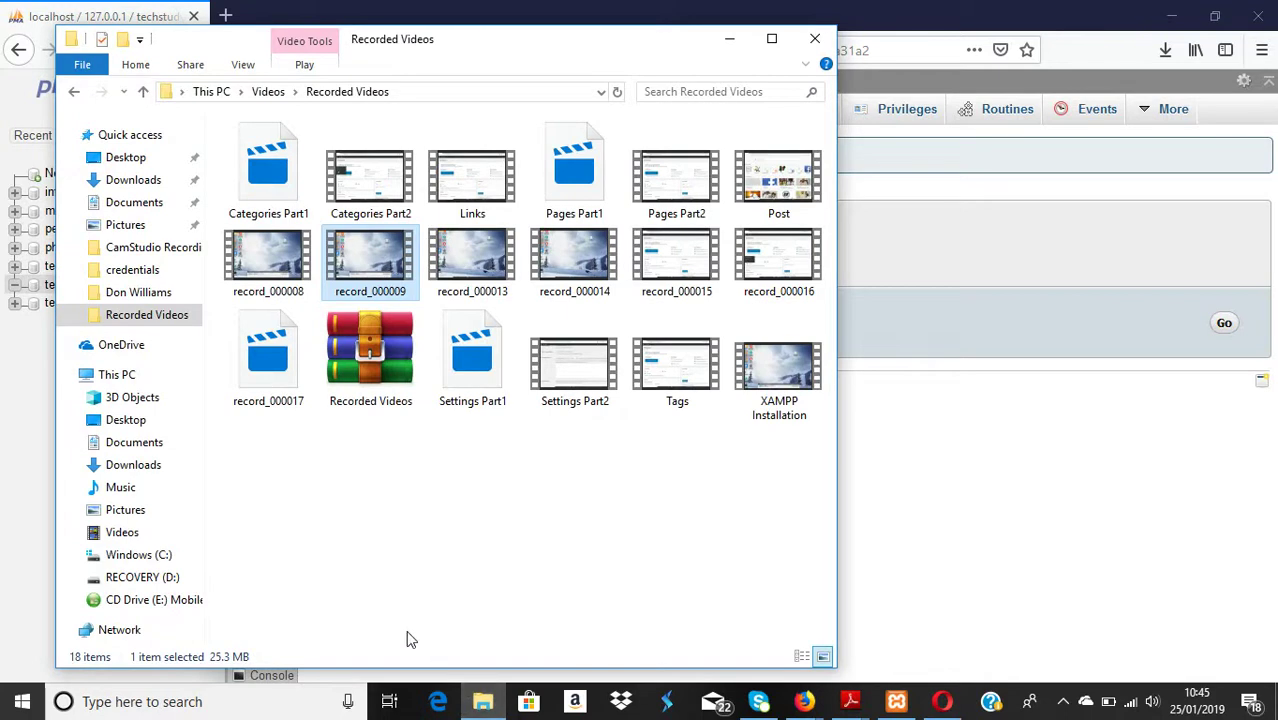
pyautogui.click(135, 184)
pyautogui.scroll(-8, 295, 255)
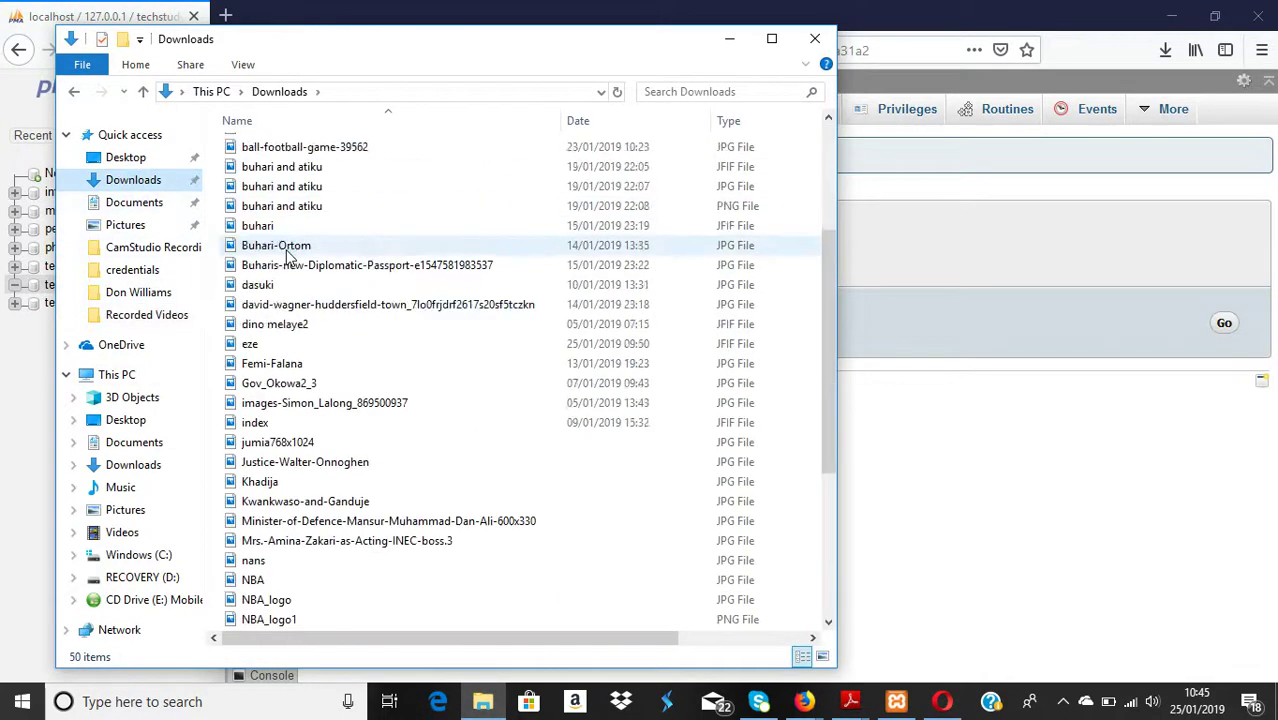
pyautogui.scroll(10, 288, 255)
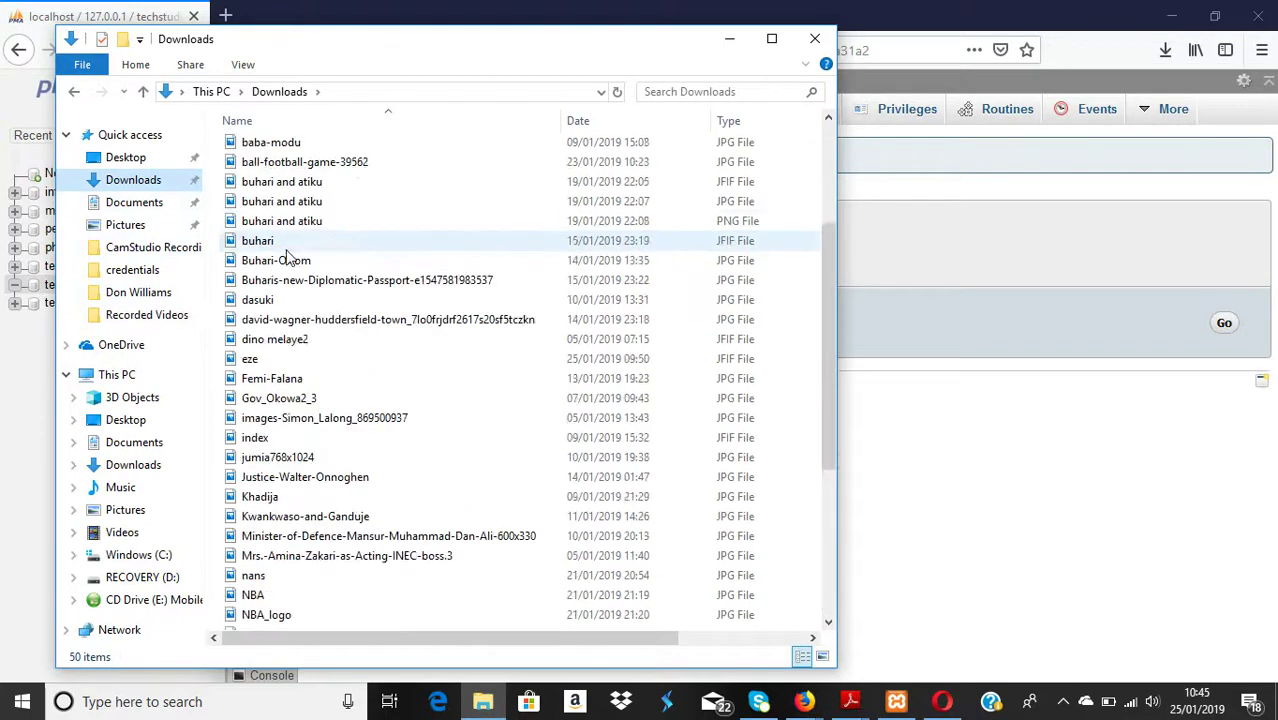
pyautogui.doubleClick(311, 152)
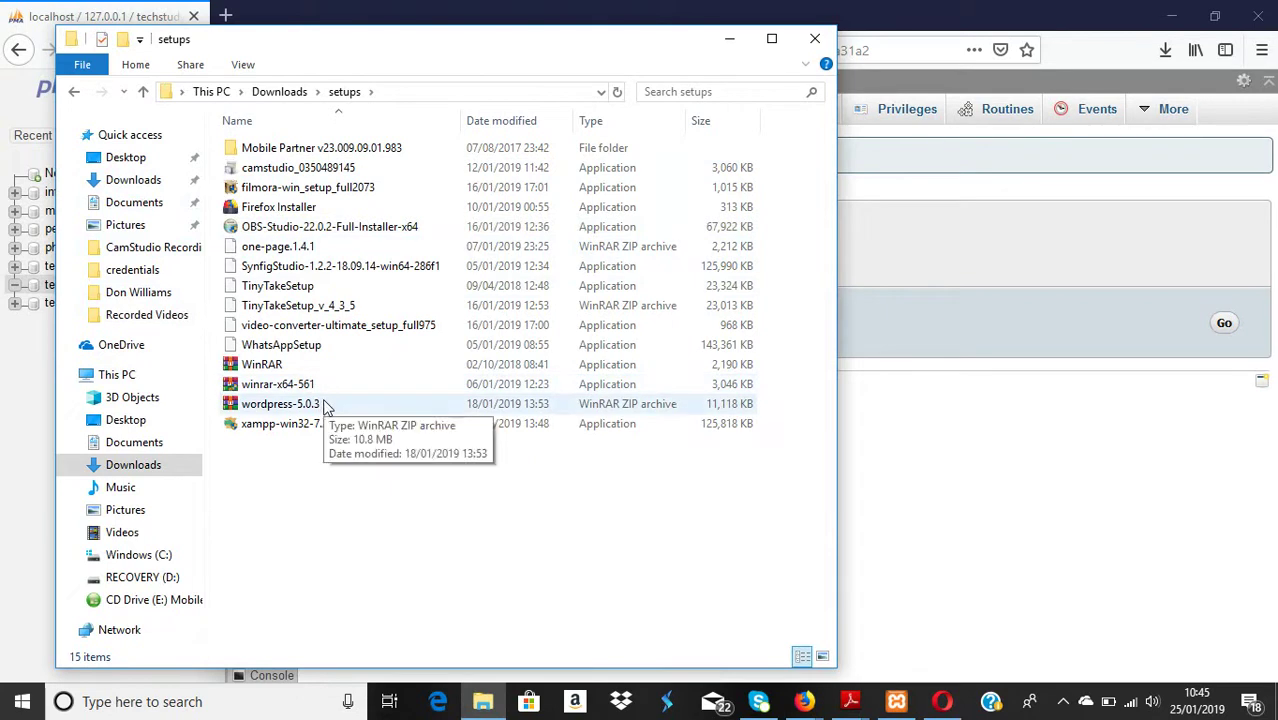
# Extract the wordpress-5.0.3 ZIP archive into the current setups folder.
pyautogui.click(290, 404)
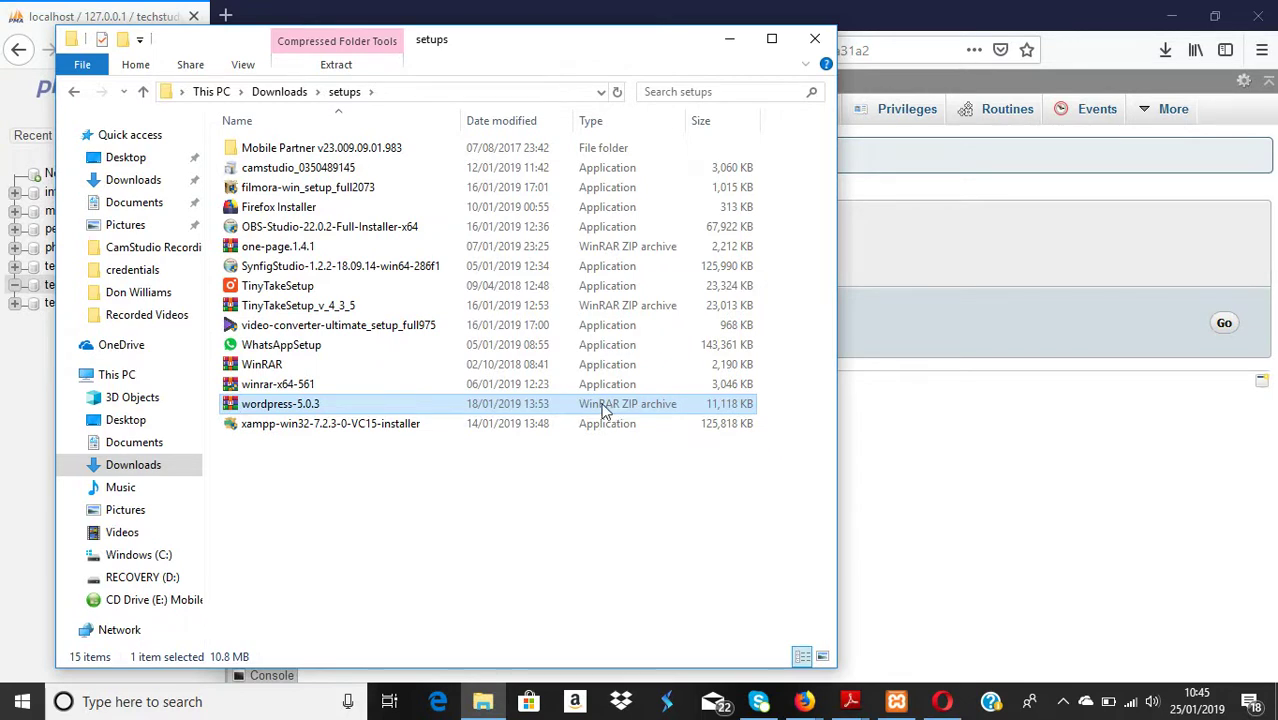
pyautogui.rightClick(307, 411)
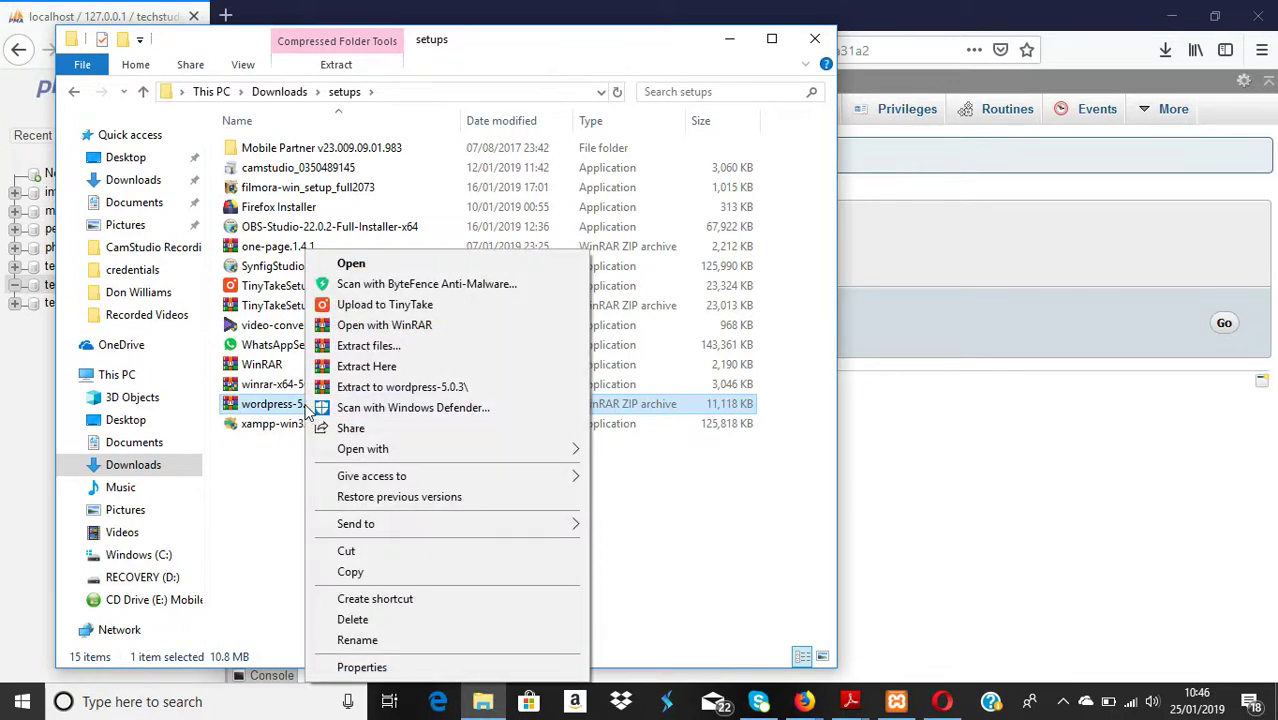
pyautogui.click(367, 367)
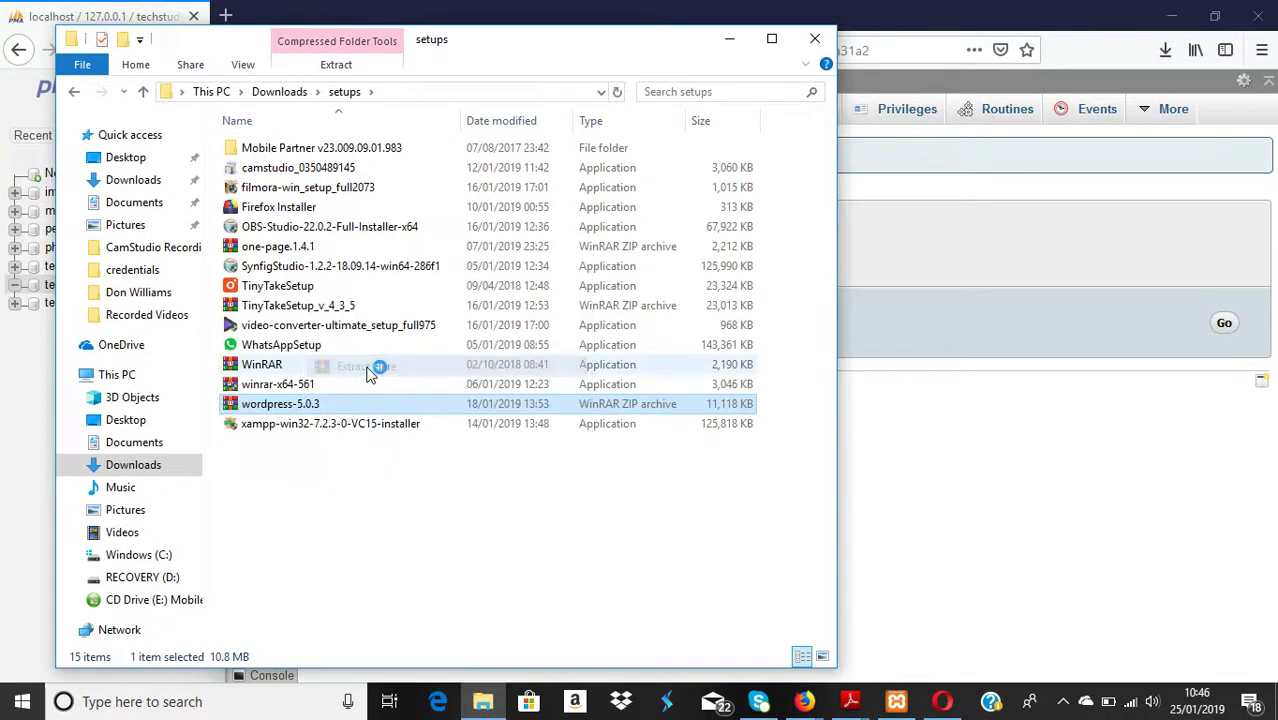